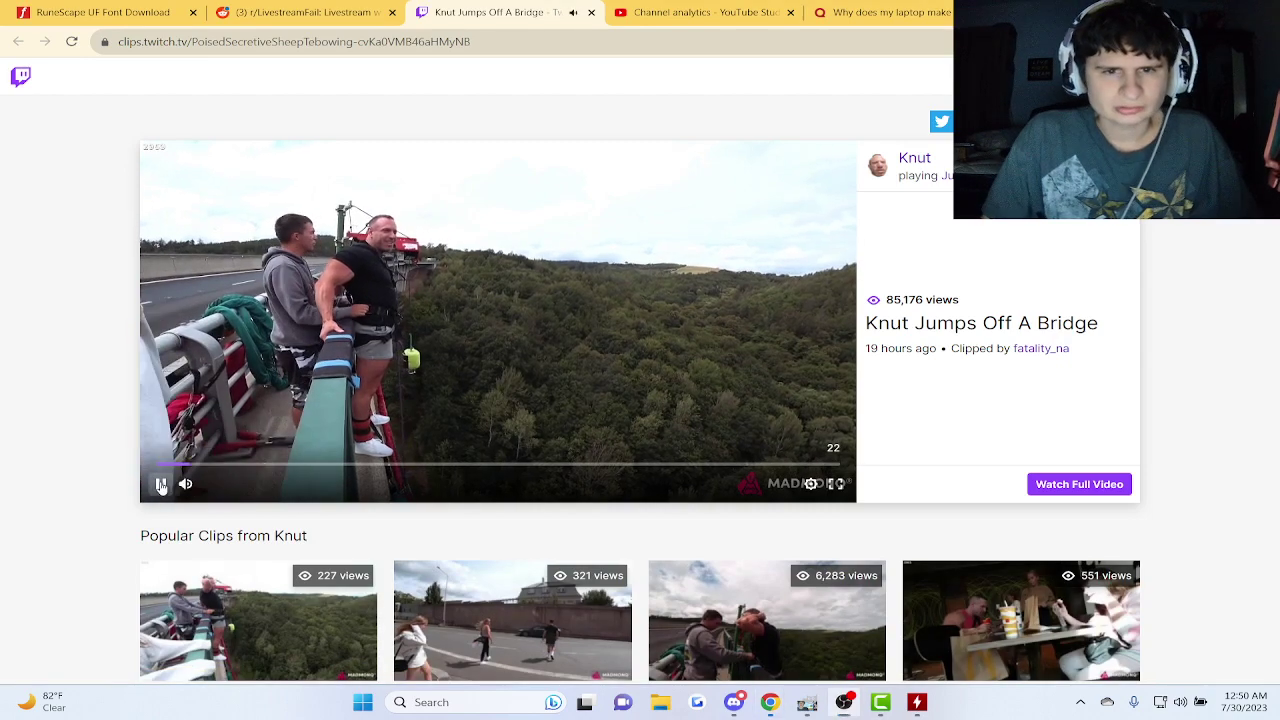
Pause and resume the Knut bridge clip repeatedly to react, leaving it playing.
{"action": "left_click", "coordinate": [161, 485]}
{"action": "left_click", "coordinate": [161, 485]}
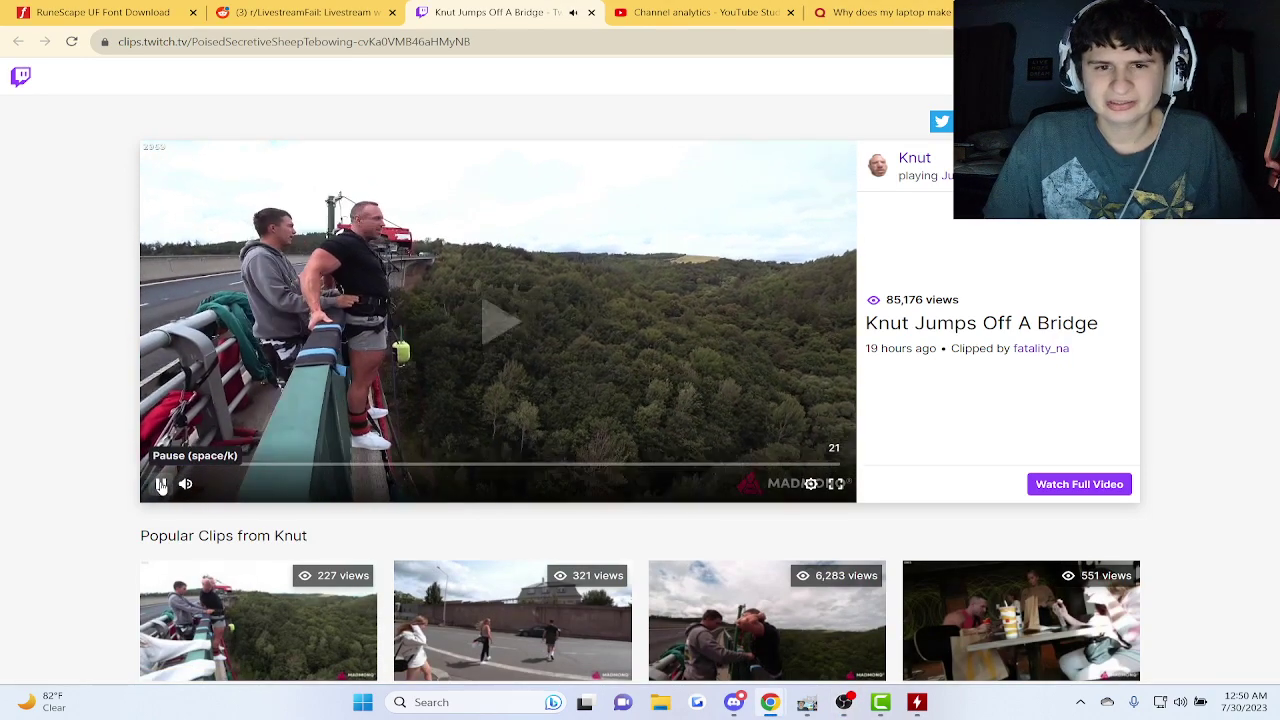
{"action": "left_click", "coordinate": [161, 485]}
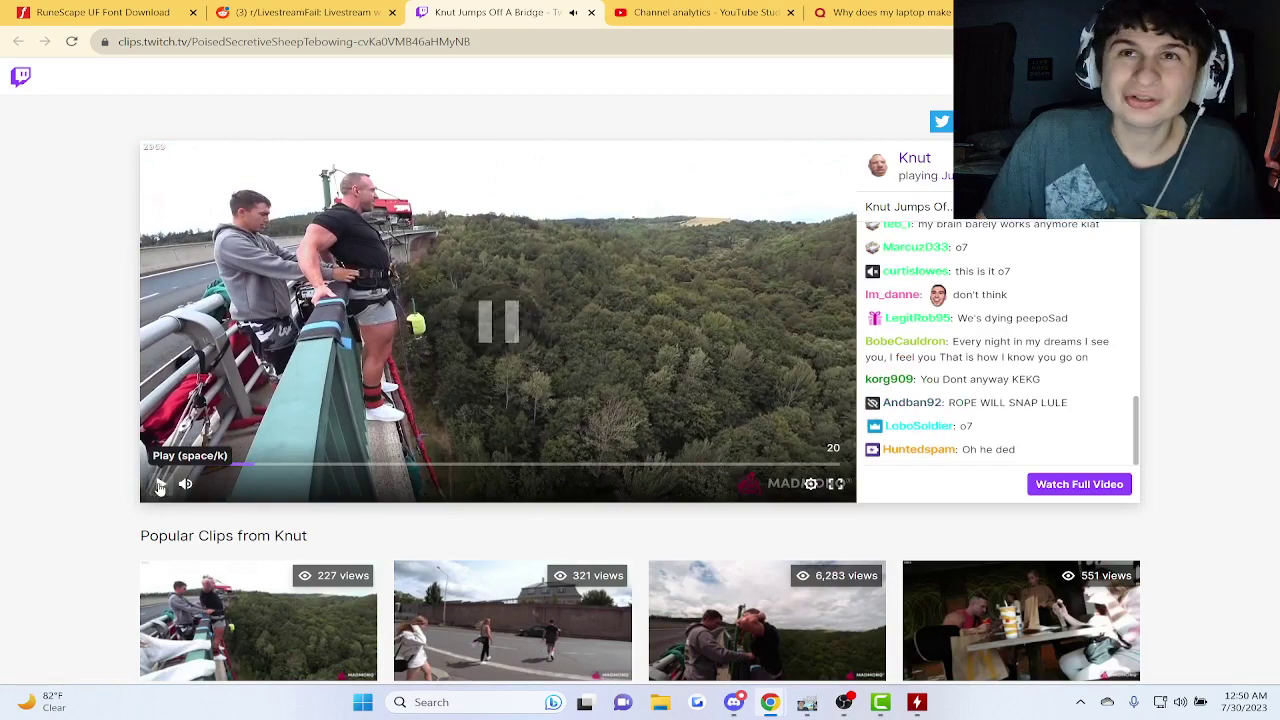
{"action": "left_click", "coordinate": [161, 485]}
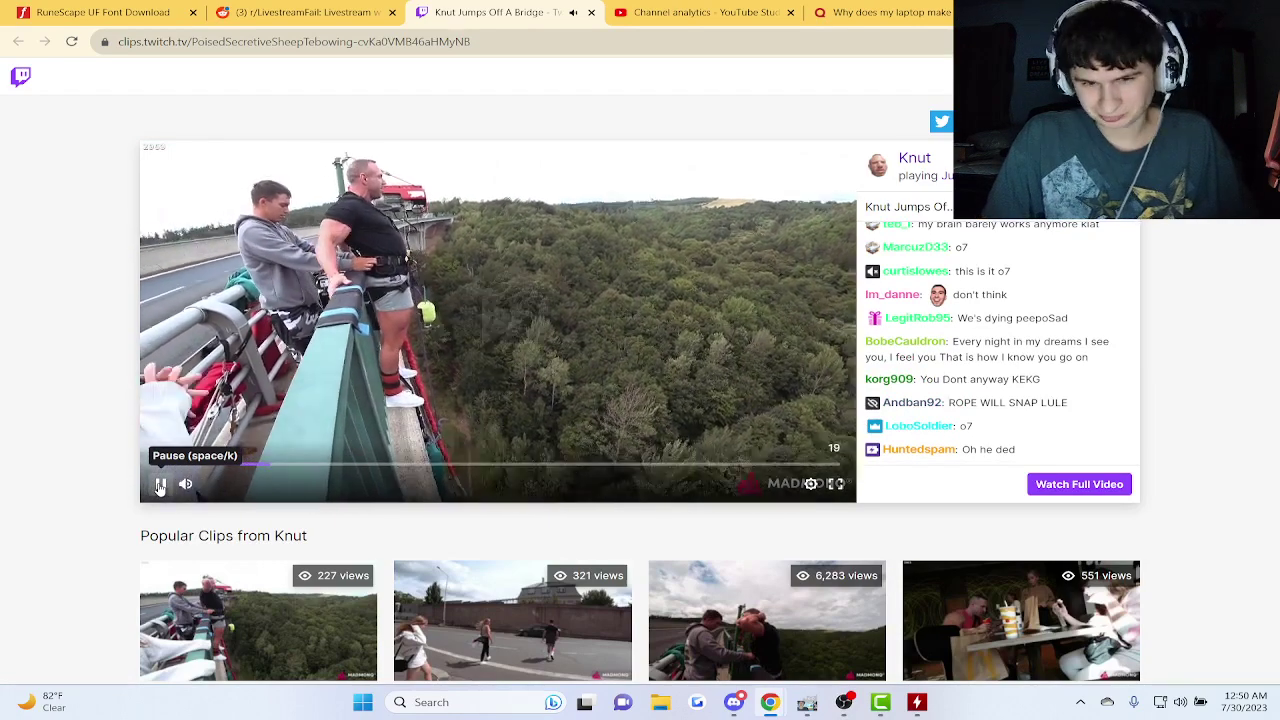
{"action": "left_click", "coordinate": [161, 485]}
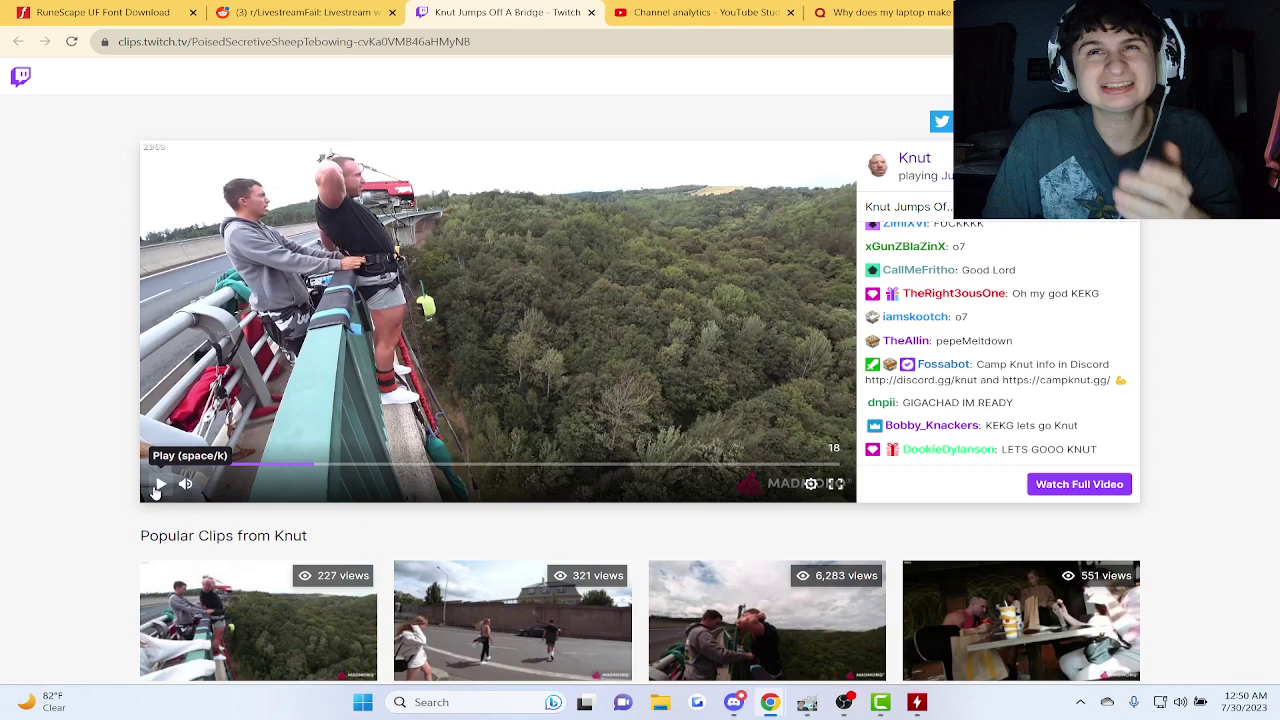
{"action": "left_click", "coordinate": [160, 485]}
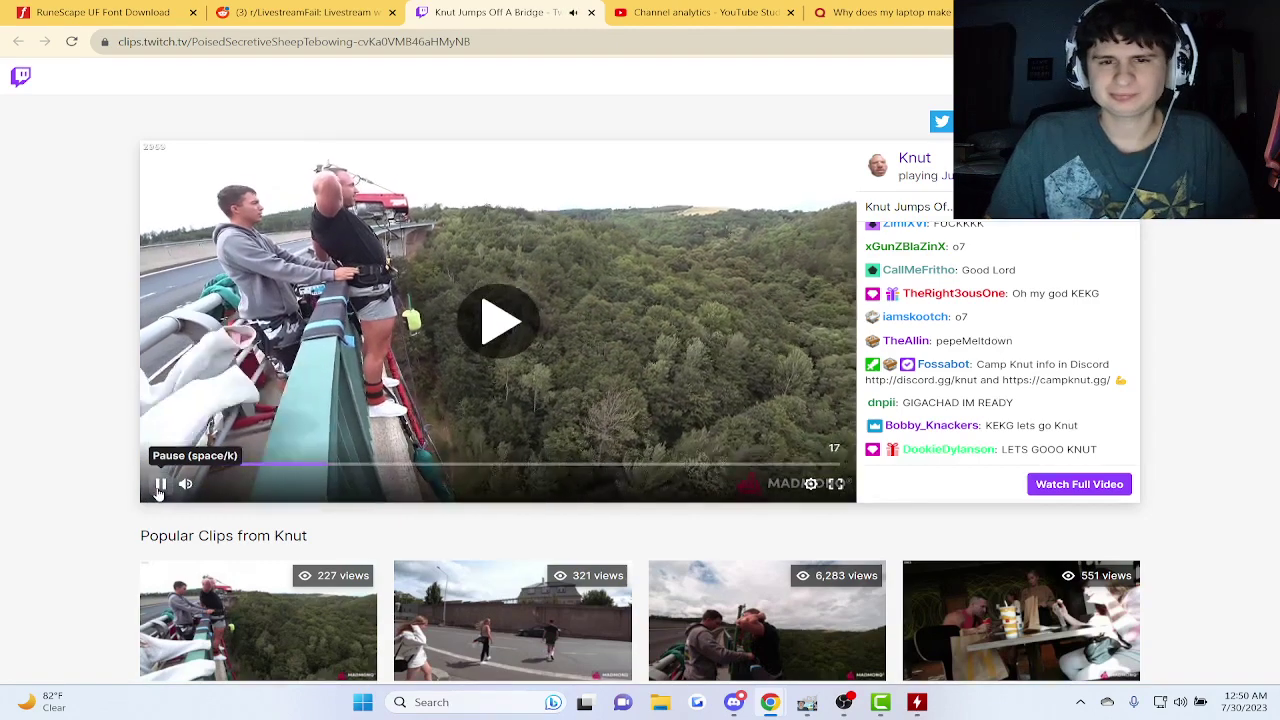
{"action": "left_click", "coordinate": [160, 485]}
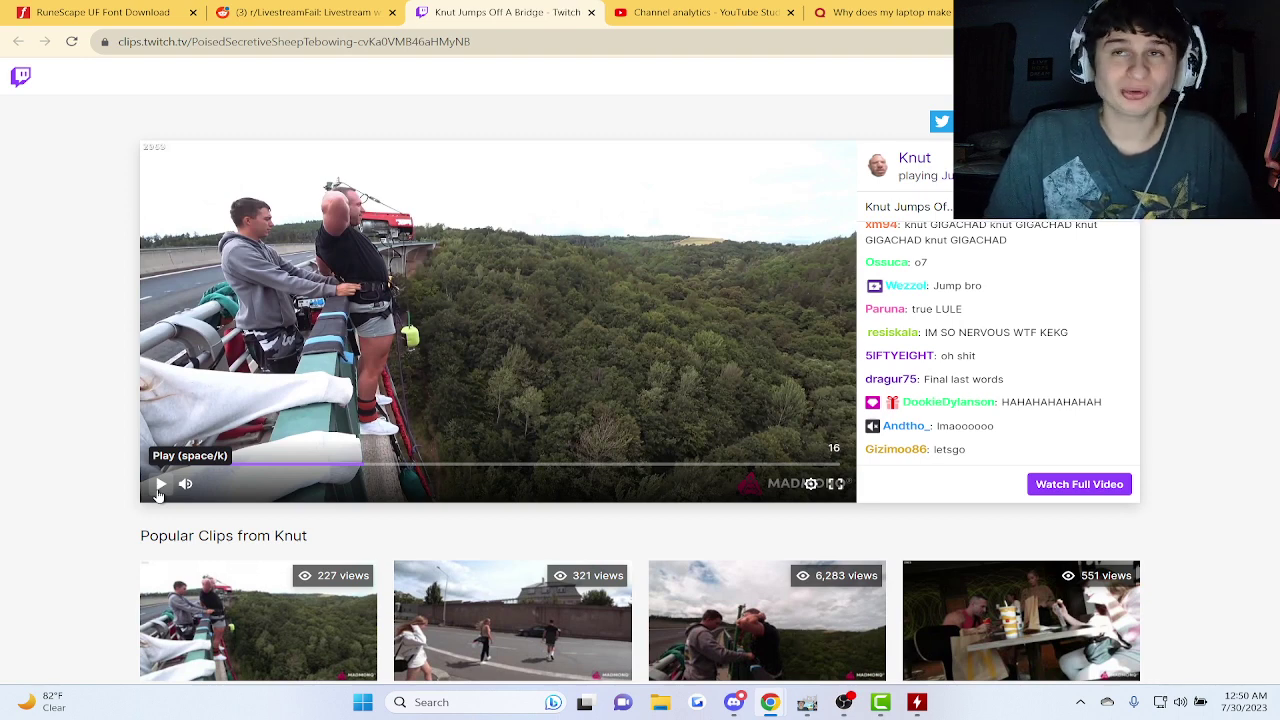
{"action": "left_click", "coordinate": [160, 485]}
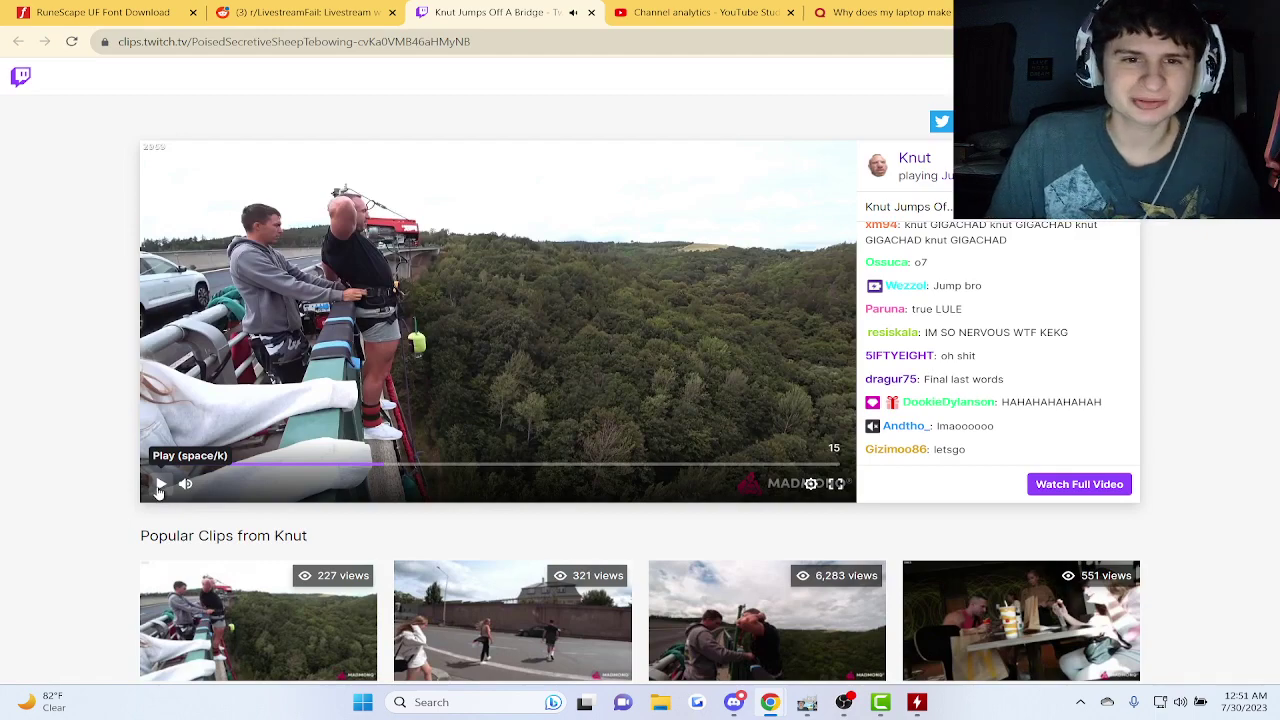
{"action": "left_click", "coordinate": [160, 485]}
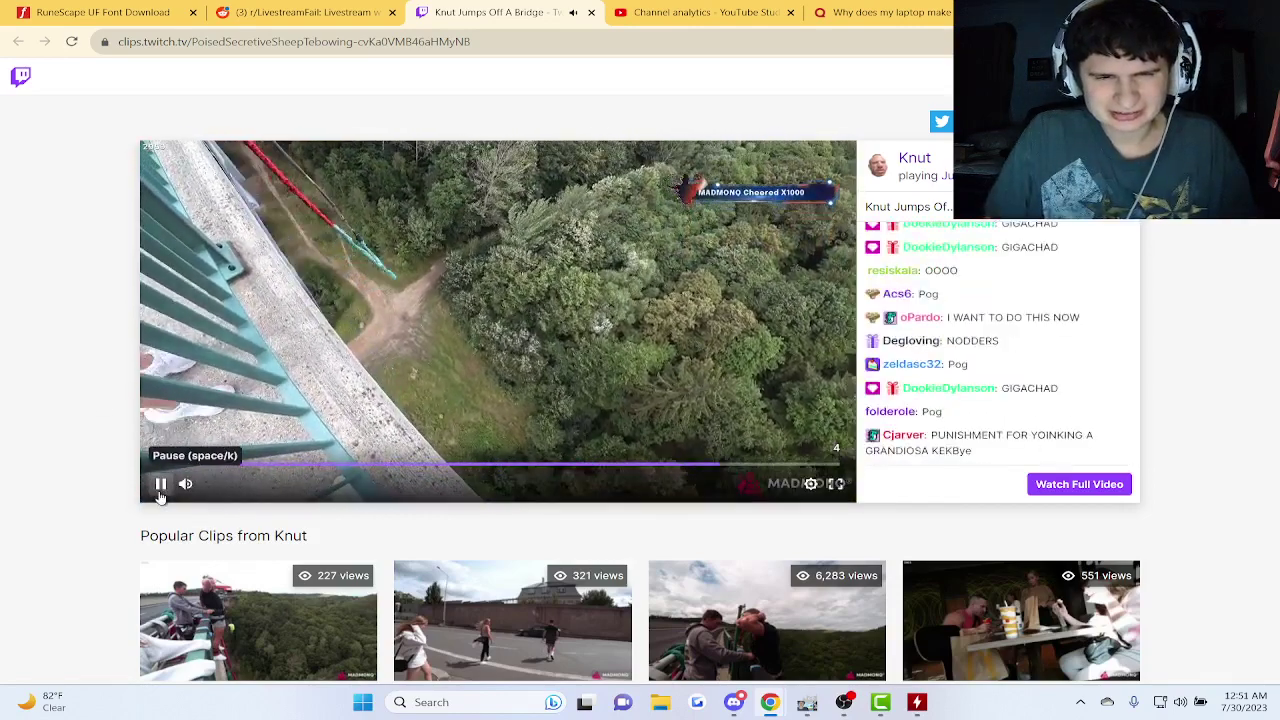
Pause the clip mid-jump and again at its restart, then cancel a Win+Shift+S snip.
{"action": "left_click", "coordinate": [160, 484]}
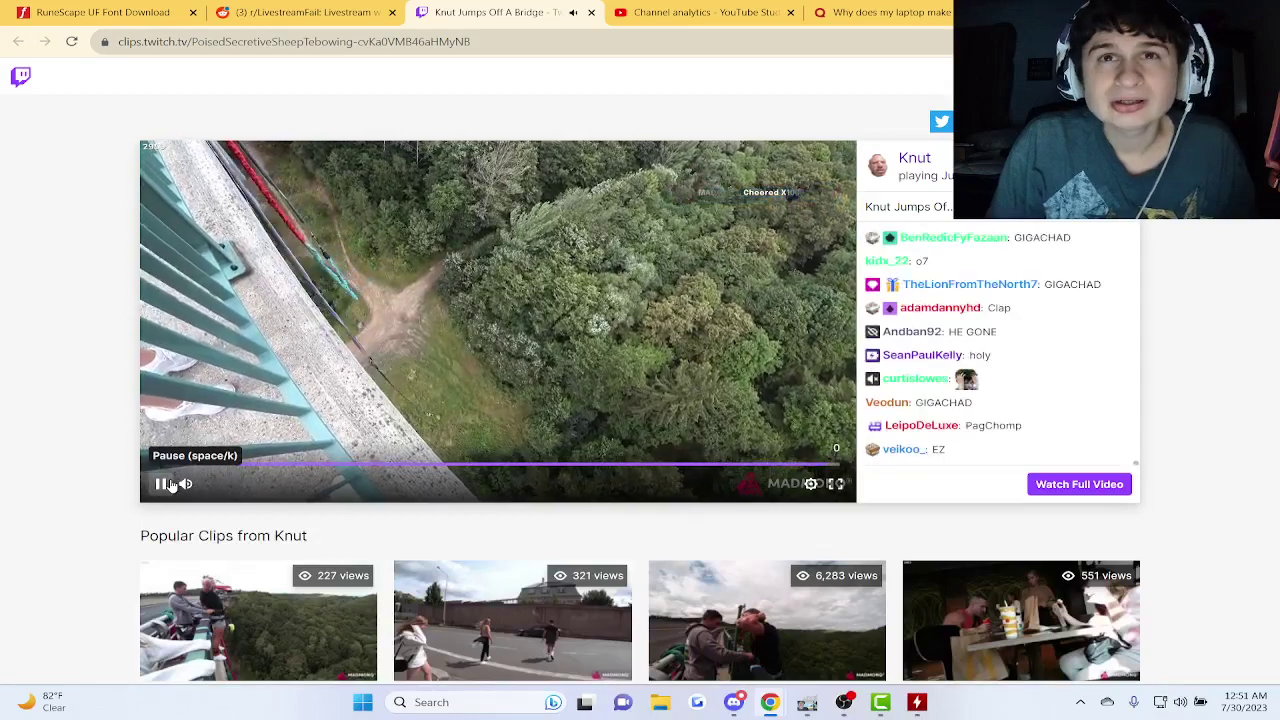
{"action": "left_click", "coordinate": [161, 484]}
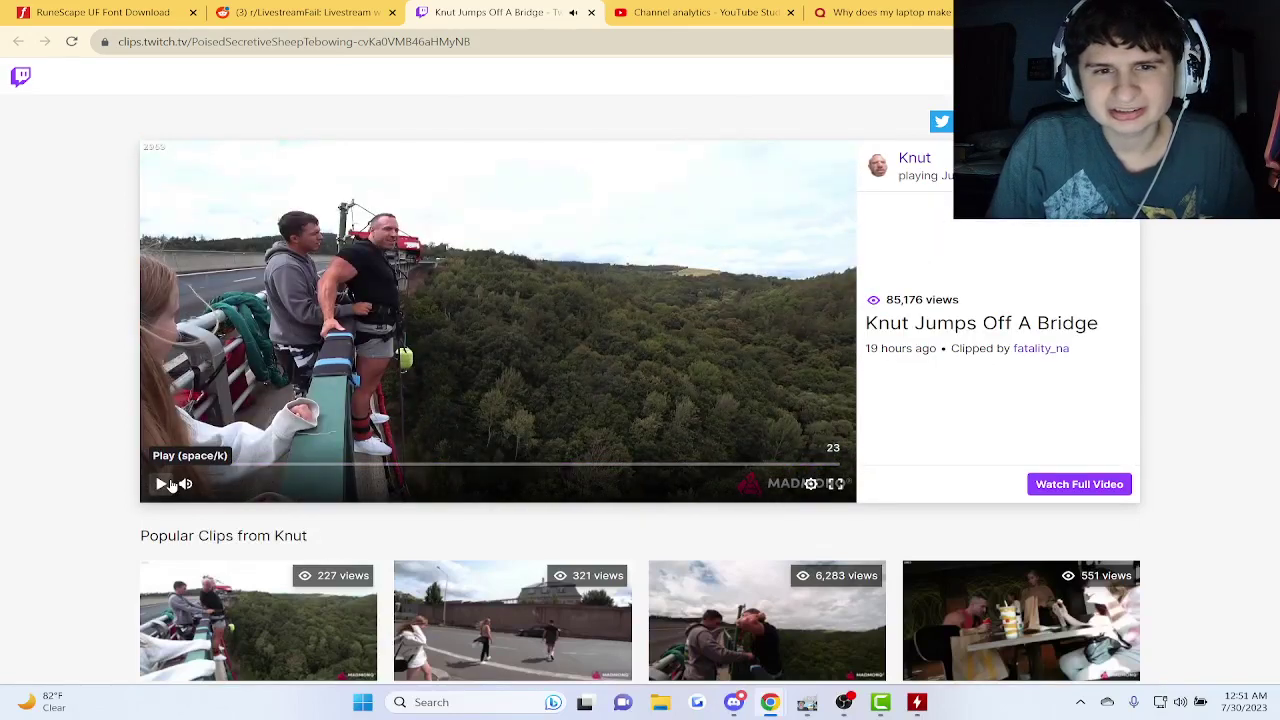
{"action": "key", "text": "super+shift+s"}
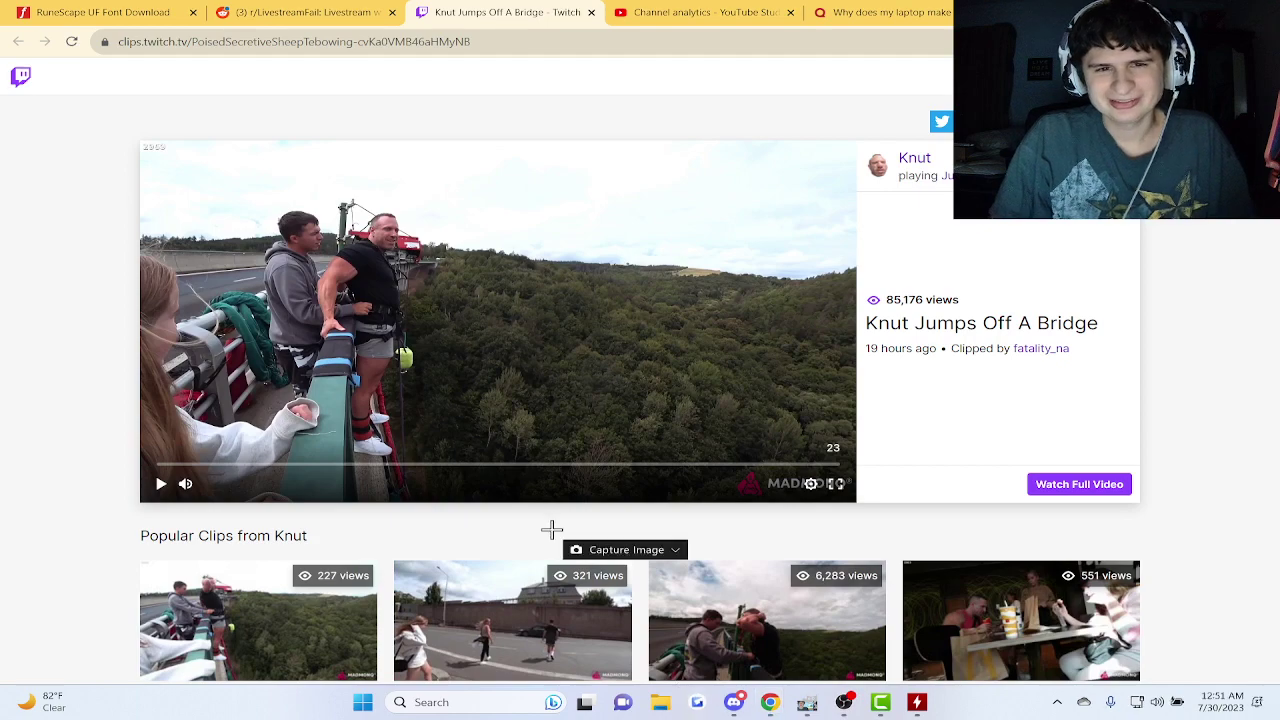
{"action": "key", "text": "Escape"}
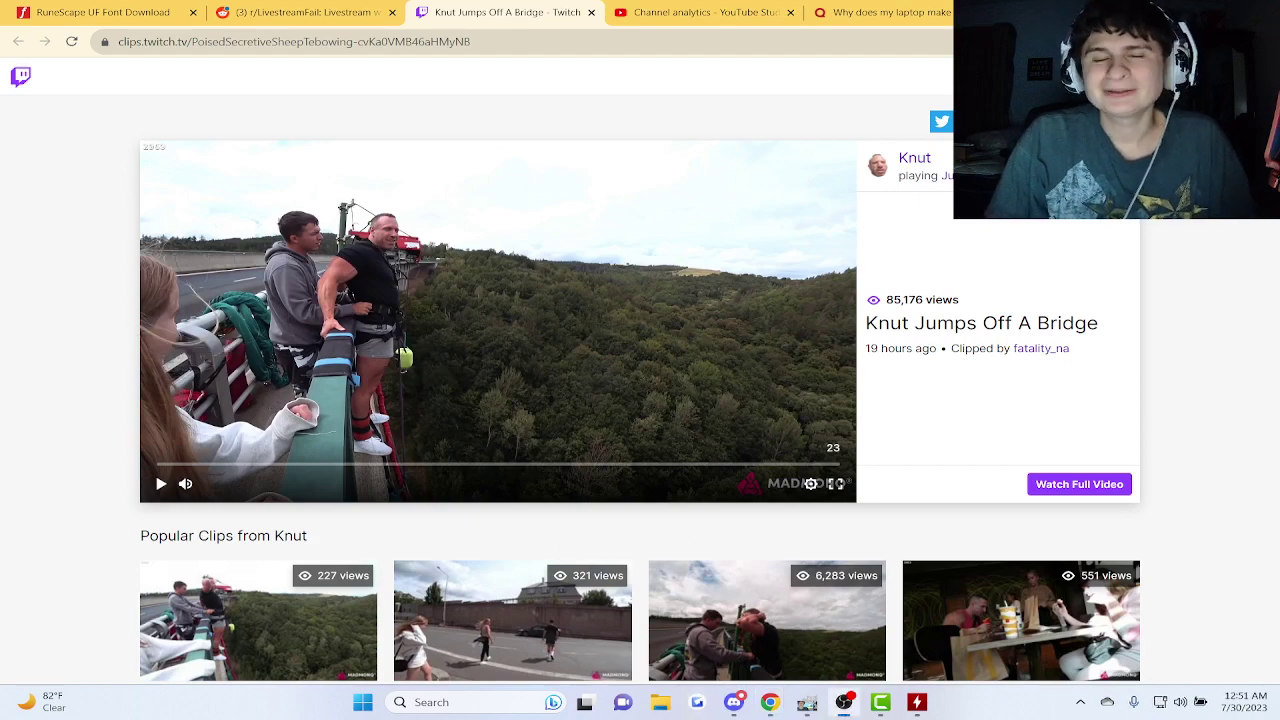